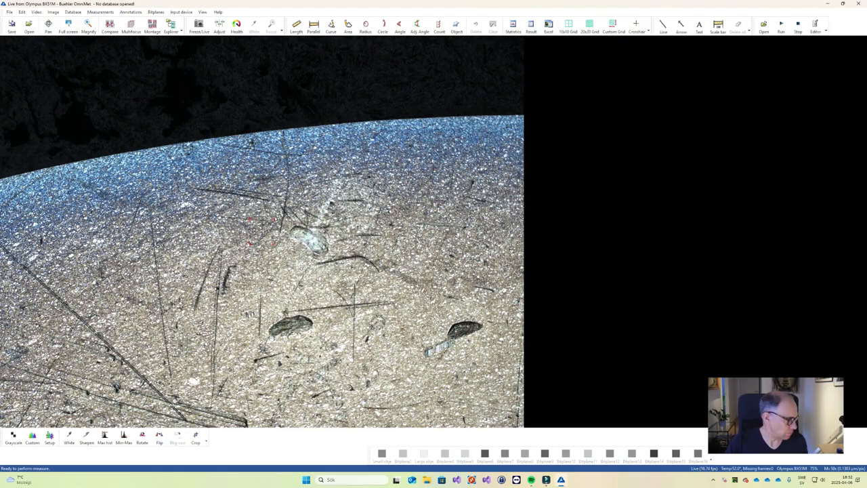
Turn off auto exposure and auto white in the camera settings.
{"action": "left_click", "coordinate": [219, 27]}
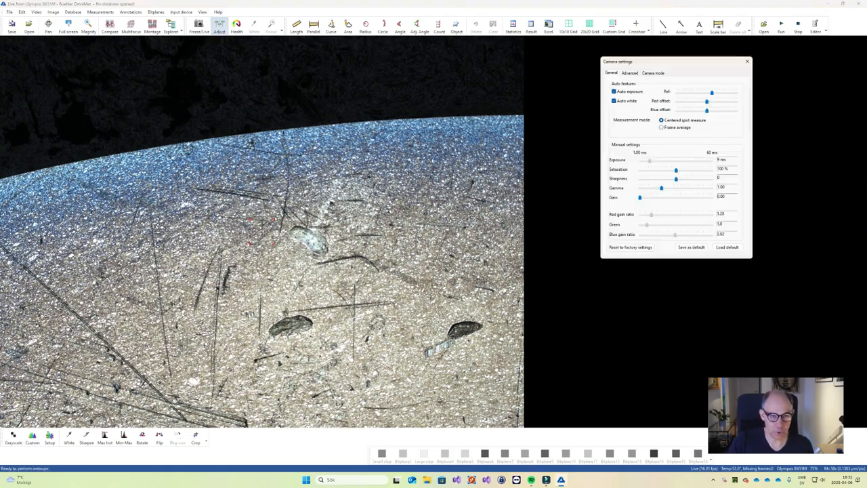
{"action": "left_click", "coordinate": [614, 91]}
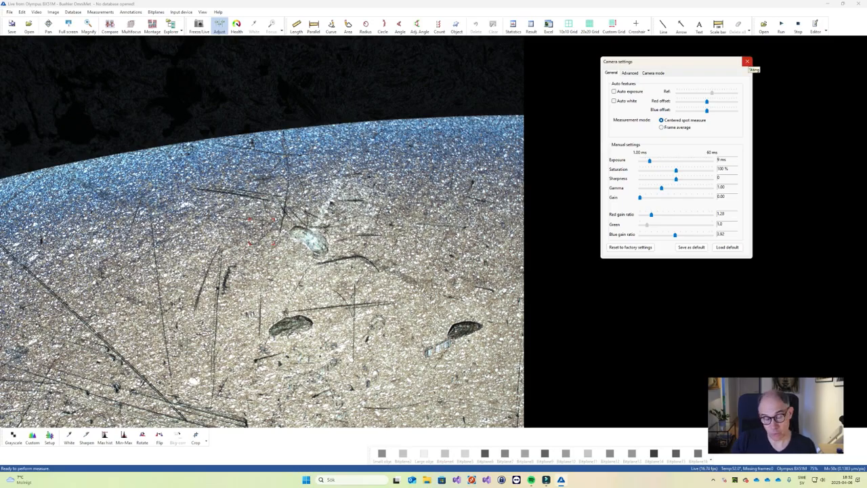
{"action": "left_click", "coordinate": [747, 62]}
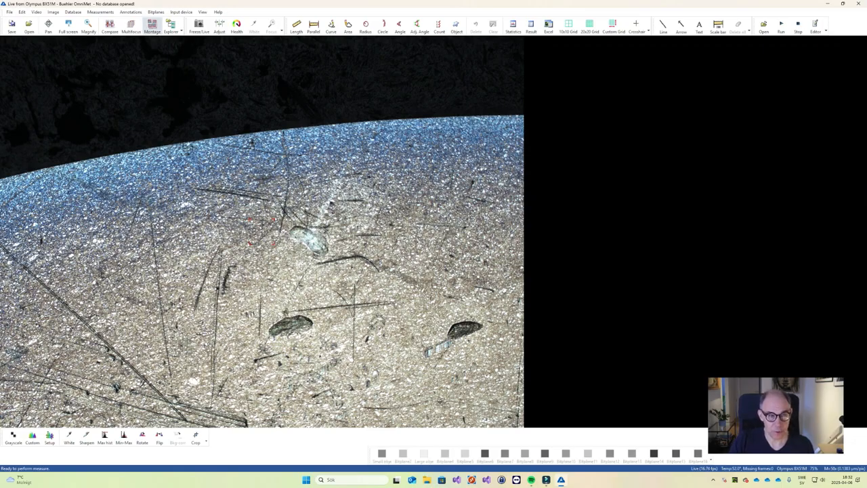
Start a montage and add overlapping live images along the sample's curved edge, working from the right tip towards the left end.
{"action": "left_click", "coordinate": [152, 26]}
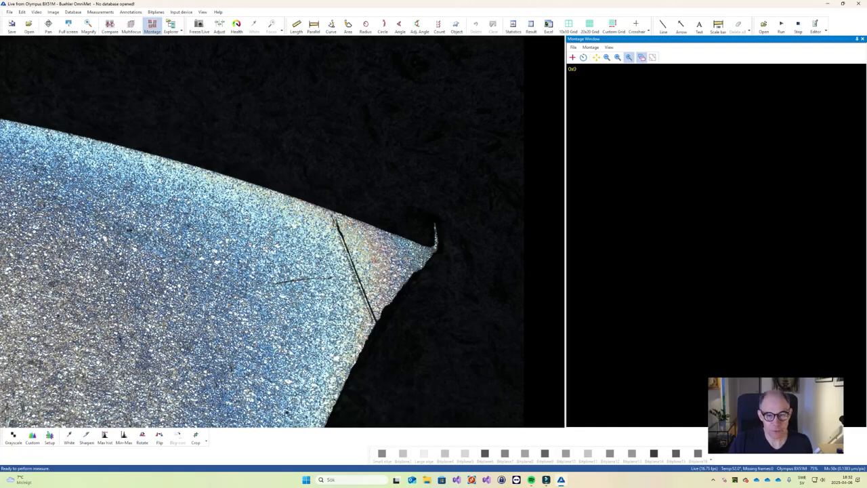
{"action": "left_click", "coordinate": [760, 149]}
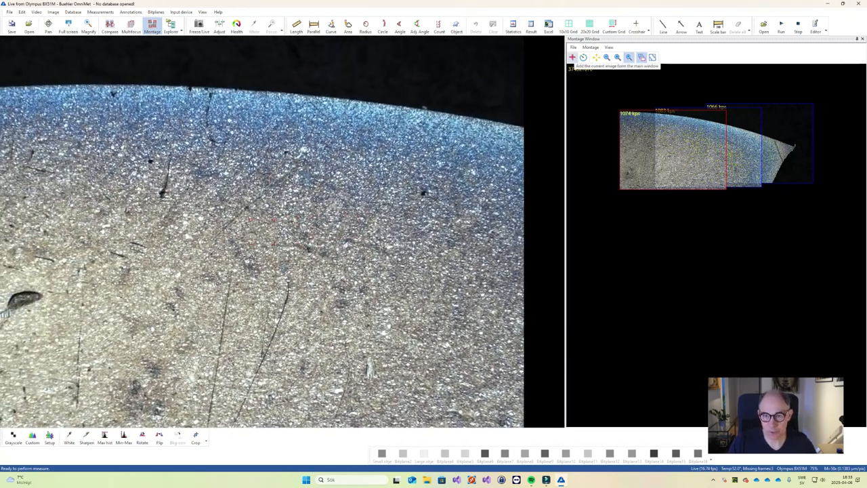
{"action": "left_click", "coordinate": [572, 58]}
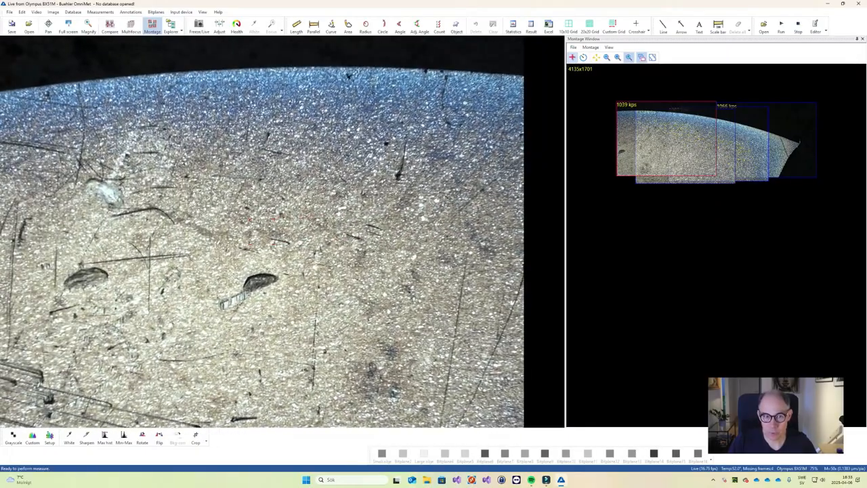
{"action": "left_click", "coordinate": [573, 58]}
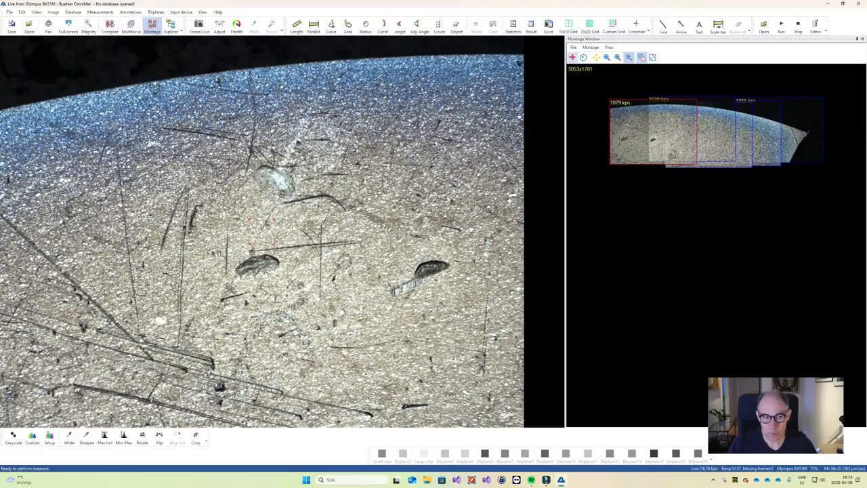
{"action": "left_click", "coordinate": [573, 57]}
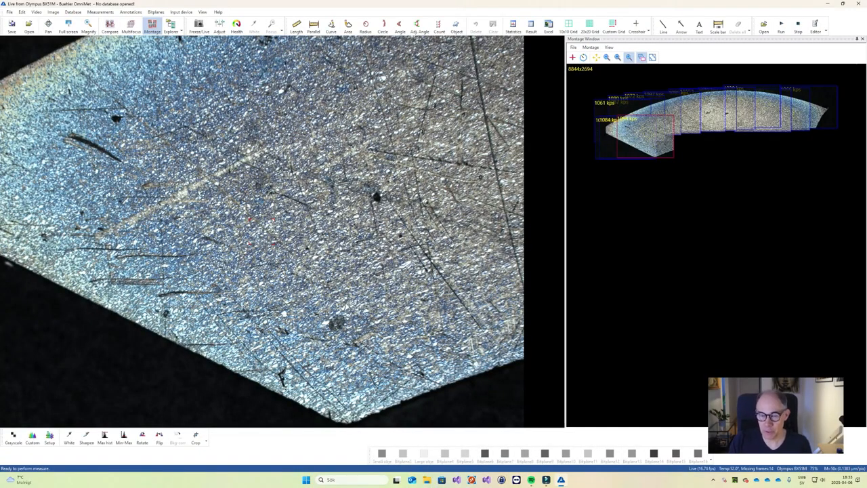
Create the stitched montage from the added images and inspect its detail in the main image.
{"action": "left_click", "coordinate": [574, 48]}
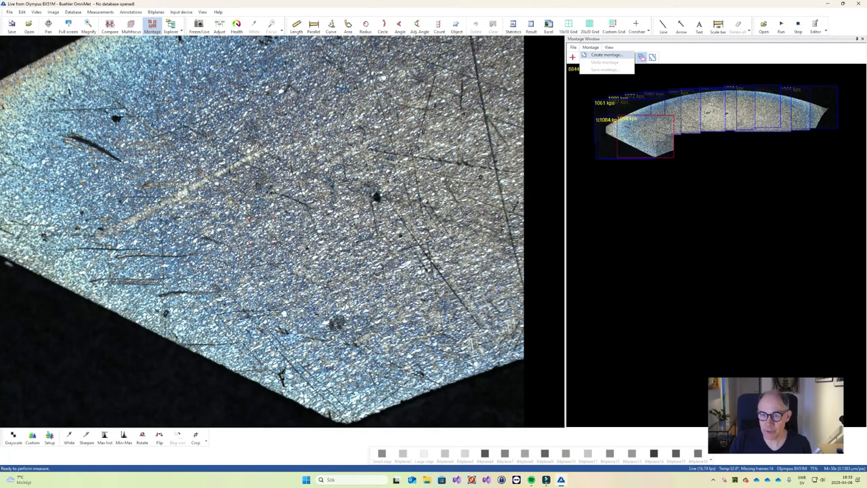
{"action": "left_click", "coordinate": [606, 54]}
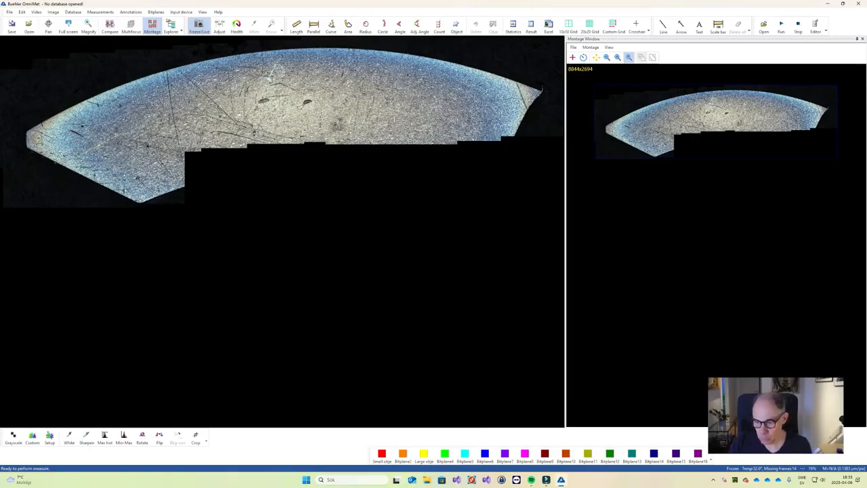
{"action": "scroll", "coordinate": [288, 85], "scroll_direction": "up", "scroll_amount": 8}
{"action": "scroll", "coordinate": [319, 132], "scroll_direction": "up", "scroll_amount": 4}
{"action": "scroll", "coordinate": [319, 132], "scroll_direction": "down", "scroll_amount": 9}
{"action": "scroll", "coordinate": [318, 132], "scroll_direction": "up", "scroll_amount": 5}
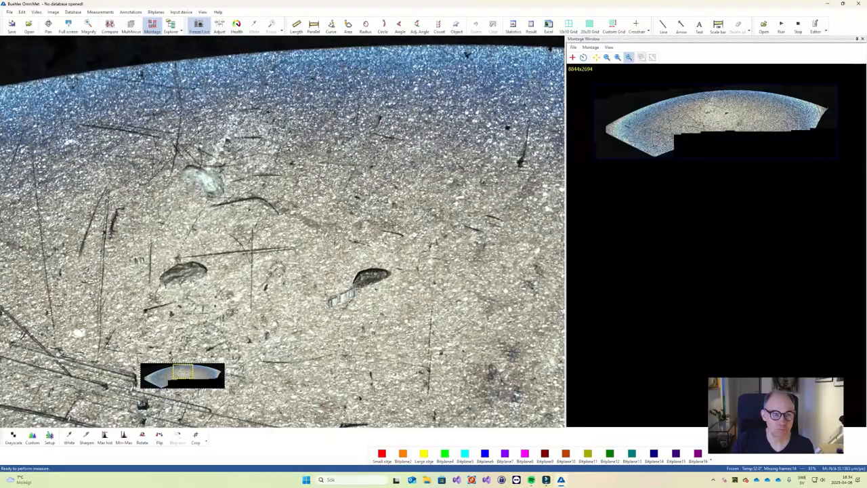
{"action": "scroll", "coordinate": [319, 132], "scroll_direction": "down", "scroll_amount": 5}
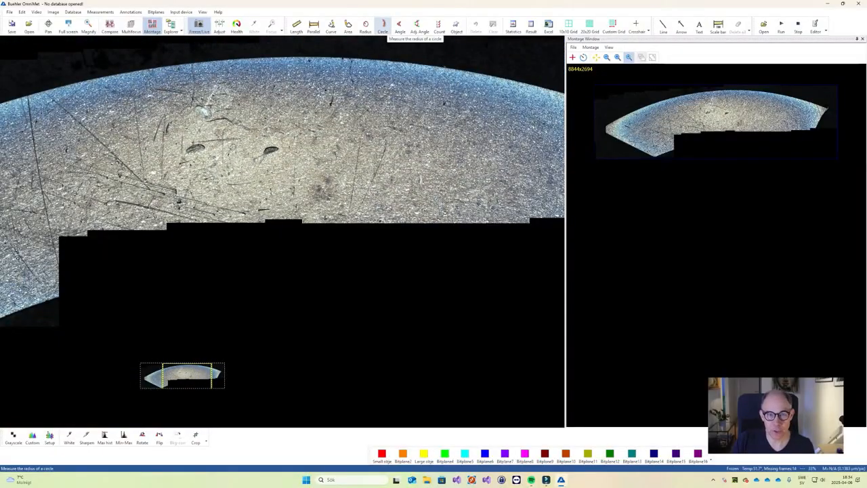
Measure the radius of the sample's arched upper edge with a circle through three points on it.
{"action": "left_click", "coordinate": [383, 26]}
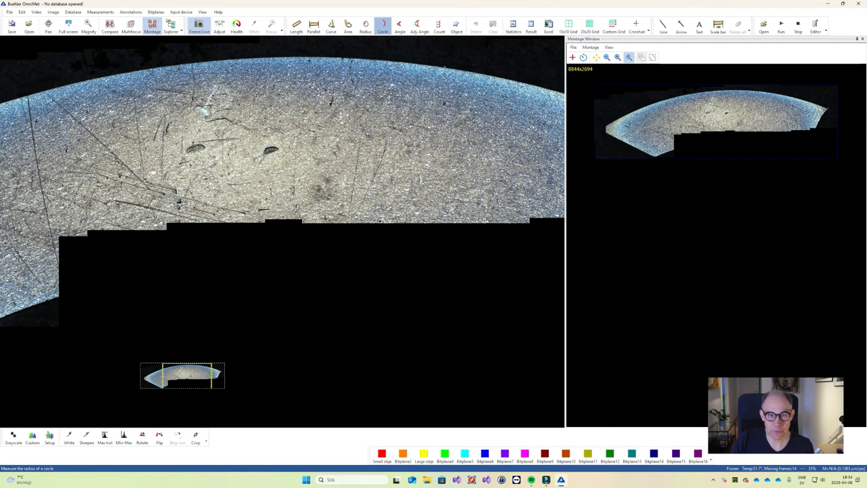
{"action": "left_click", "coordinate": [95, 79]}
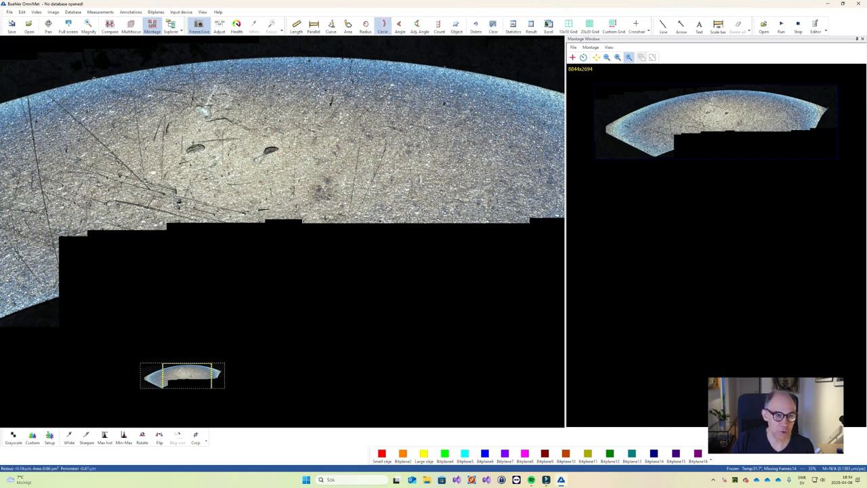
{"action": "left_click", "coordinate": [264, 58]}
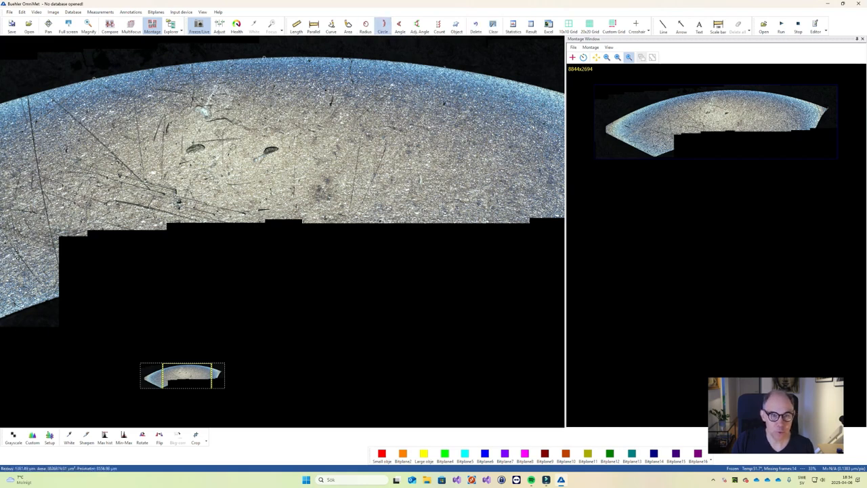
{"action": "left_click", "coordinate": [445, 66]}
{"action": "scroll", "coordinate": [285, 69], "scroll_direction": "up", "scroll_amount": 6}
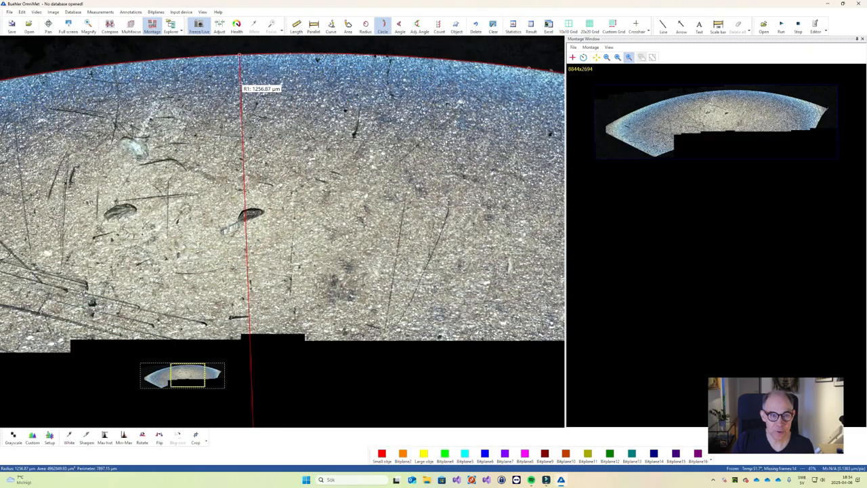
{"action": "scroll", "coordinate": [264, 78], "scroll_direction": "down", "scroll_amount": 1}
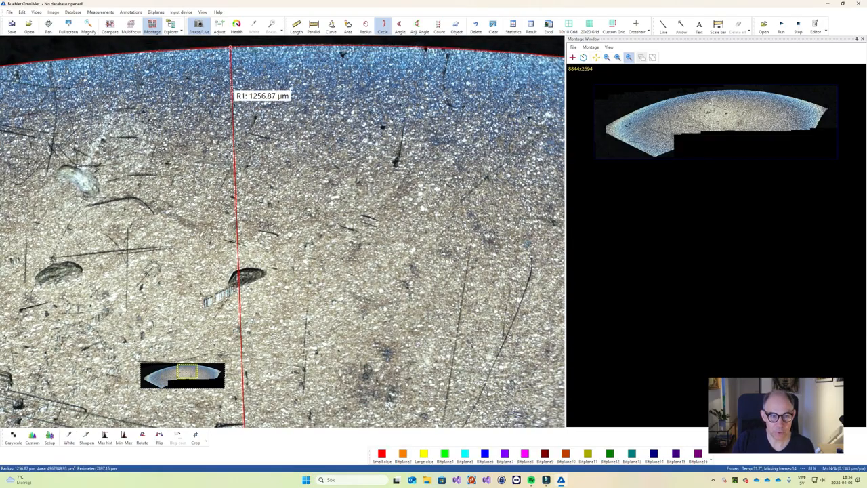
{"action": "scroll", "coordinate": [427, 82], "scroll_direction": "down", "scroll_amount": 3}
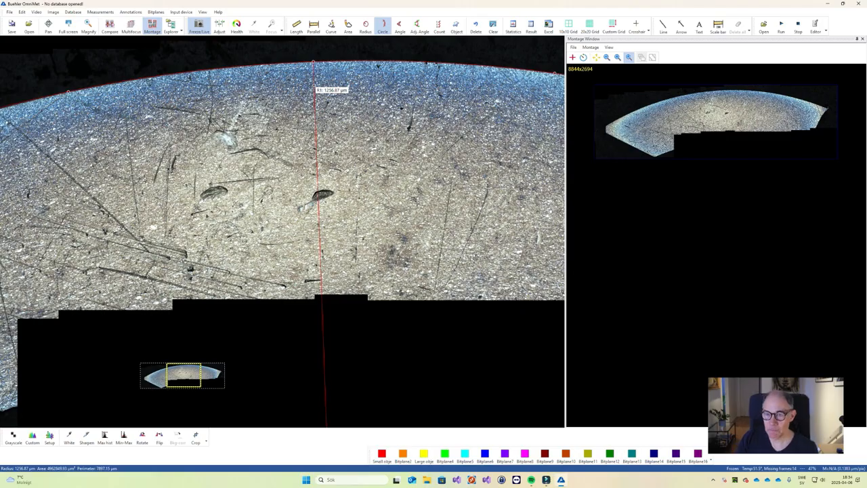
Examine the stitched sample in the Montage Window at different magnifications, including the whole montage fitted to the view.
{"action": "scroll", "coordinate": [776, 95], "scroll_direction": "up", "scroll_amount": 3}
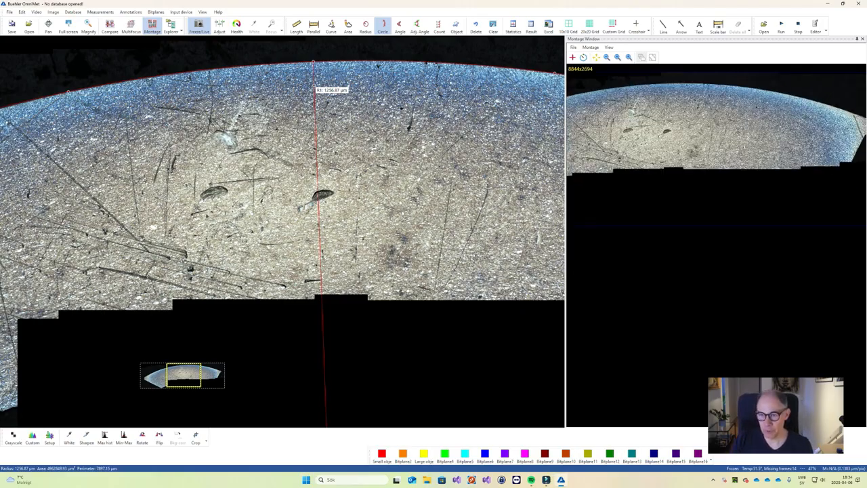
{"action": "scroll", "coordinate": [651, 98], "scroll_direction": "down", "scroll_amount": 2}
{"action": "scroll", "coordinate": [632, 99], "scroll_direction": "up", "scroll_amount": 7}
{"action": "scroll", "coordinate": [713, 123], "scroll_direction": "down", "scroll_amount": 5}
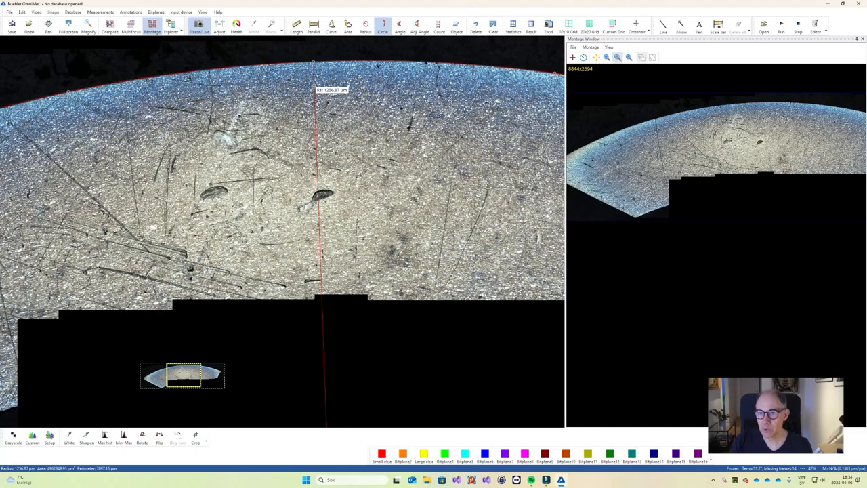
{"action": "left_click", "coordinate": [629, 57]}
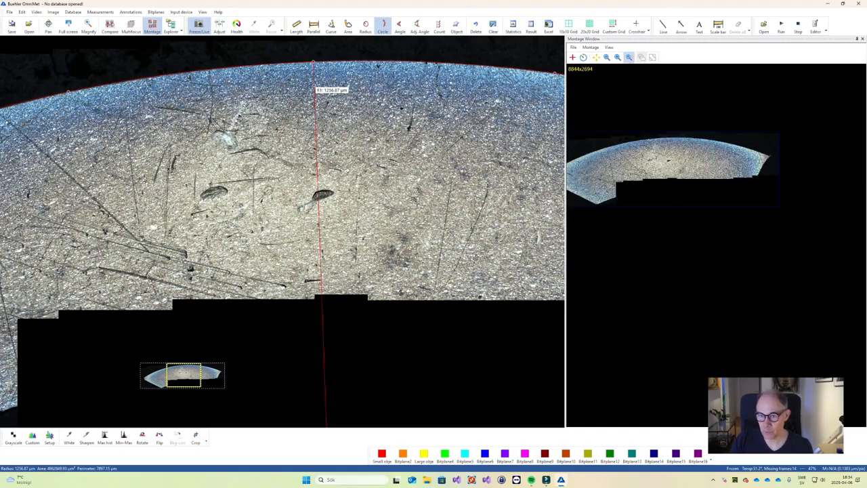
{"action": "scroll", "coordinate": [655, 150], "scroll_direction": "up", "scroll_amount": 4}
{"action": "scroll", "coordinate": [654, 150], "scroll_direction": "down", "scroll_amount": 3}
{"action": "scroll", "coordinate": [716, 154], "scroll_direction": "up", "scroll_amount": 2}
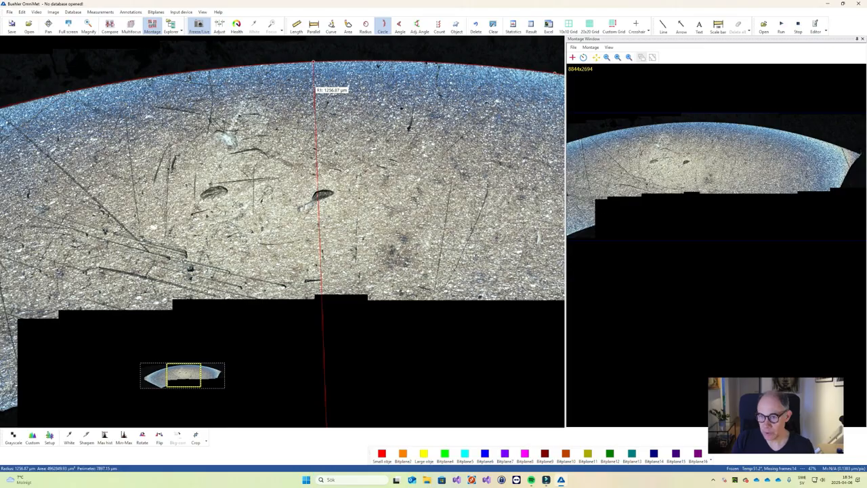
Add the live image of the scratched bright strip as the first frame of an empty montage.
{"action": "left_click", "coordinate": [590, 47]}
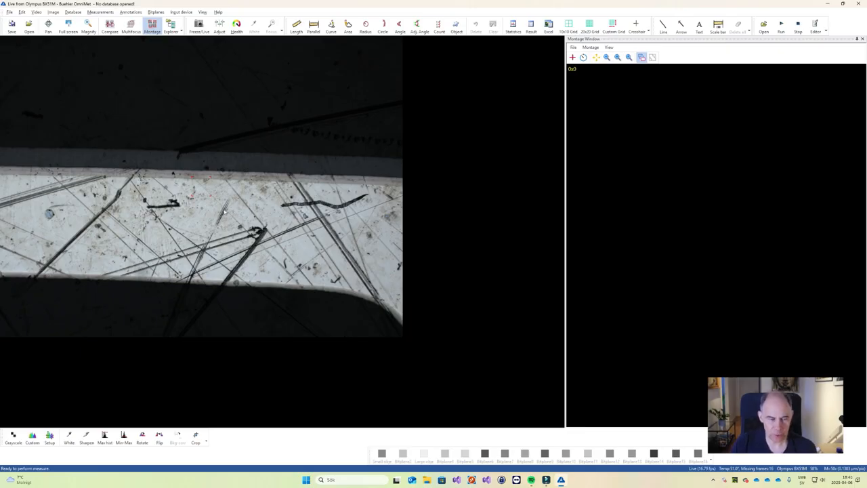
{"action": "left_click_drag", "start_coordinate": [245, 209], "coordinate": [689, 156]}
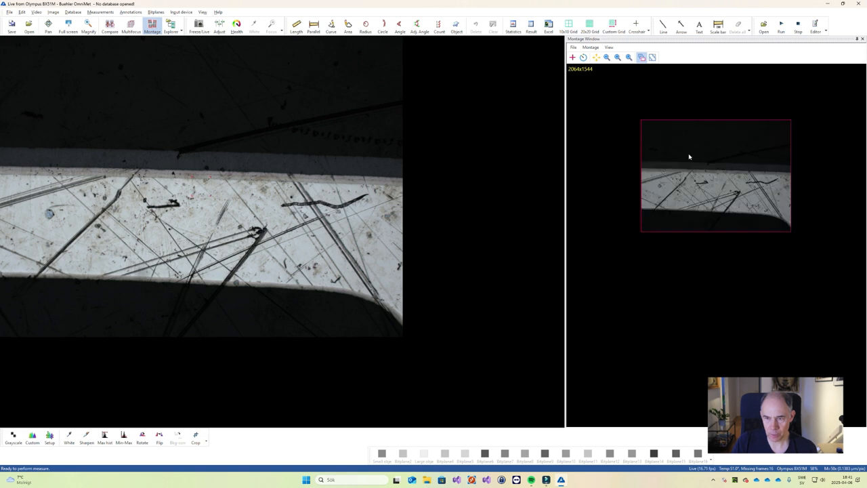
{"action": "scroll", "coordinate": [705, 175], "scroll_direction": "up", "scroll_amount": 3}
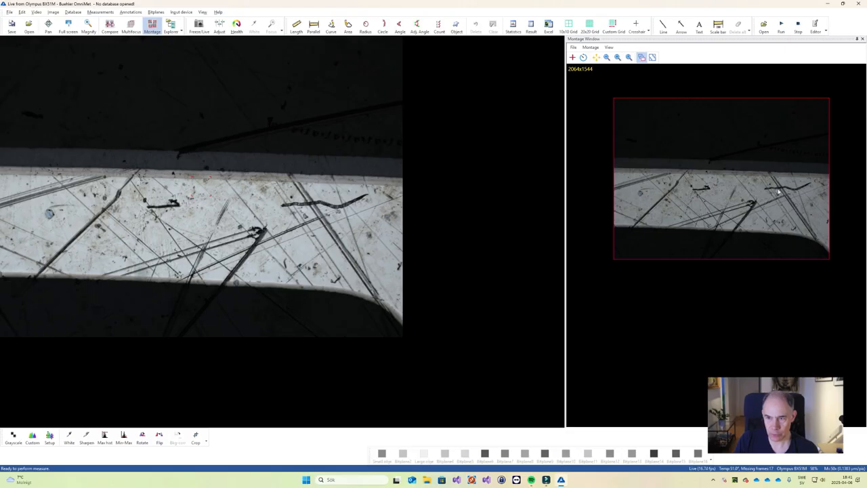
Enable Show Keypoints in the advanced montage settings.
{"action": "left_click", "coordinate": [573, 48]}
{"action": "left_click", "coordinate": [588, 79]}
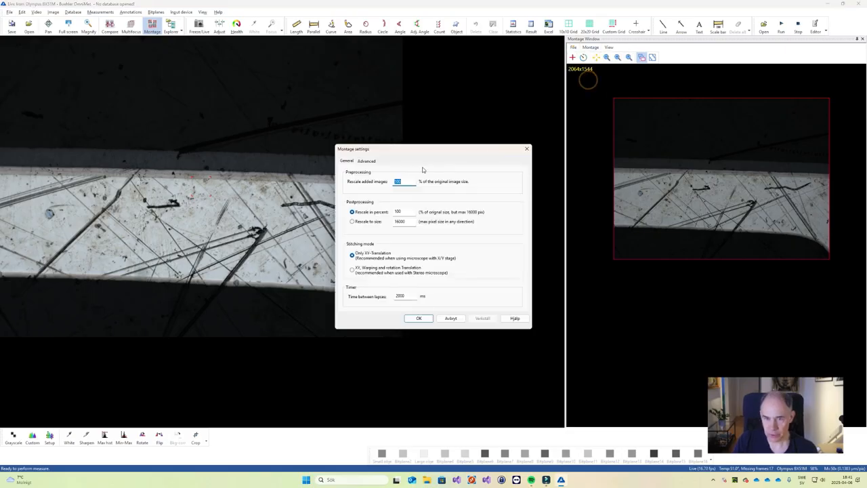
{"action": "left_click", "coordinate": [366, 161]}
{"action": "left_click", "coordinate": [350, 193]}
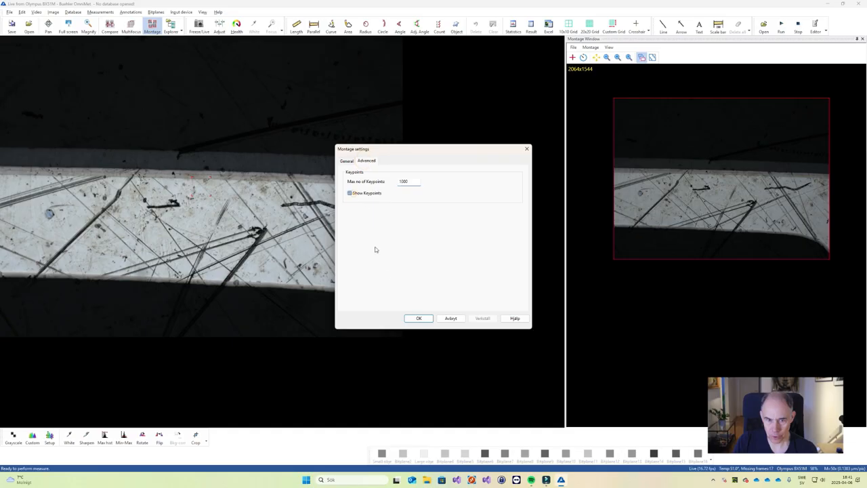
{"action": "left_click", "coordinate": [419, 318]}
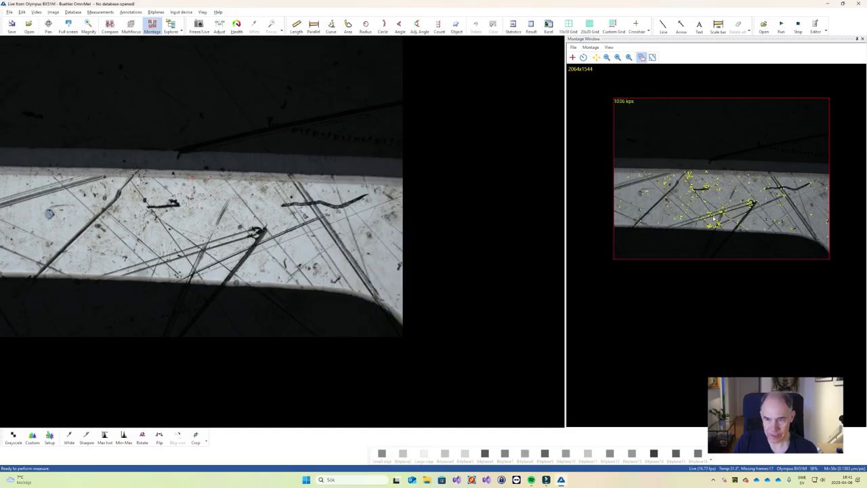
Examine how the keypoints are distributed over the scratches and dark marks of the montage frame.
{"action": "scroll", "coordinate": [711, 218], "scroll_direction": "up", "scroll_amount": 3}
{"action": "scroll", "coordinate": [701, 189], "scroll_direction": "up", "scroll_amount": 2}
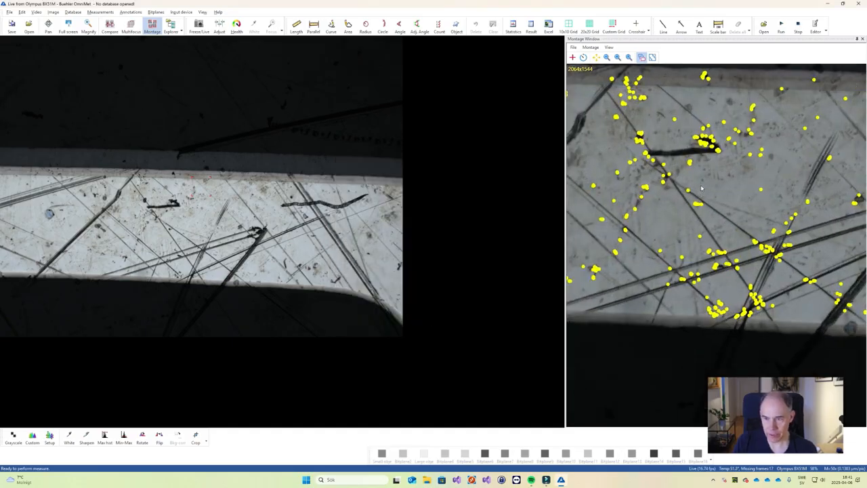
{"action": "scroll", "coordinate": [766, 187], "scroll_direction": "up", "scroll_amount": 2}
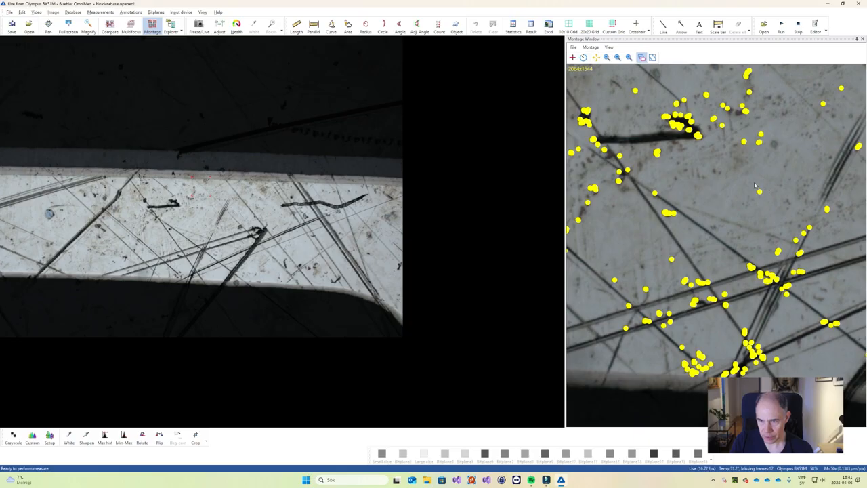
{"action": "scroll", "coordinate": [756, 184], "scroll_direction": "up", "scroll_amount": 1}
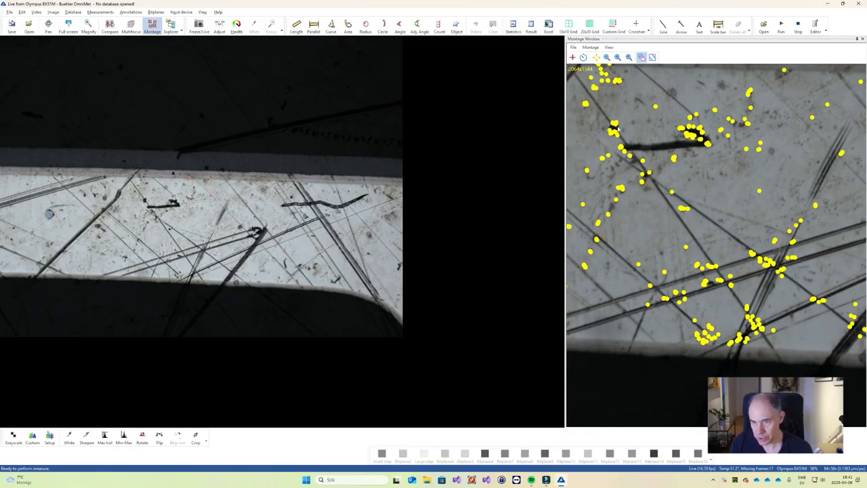
{"action": "scroll", "coordinate": [585, 105], "scroll_direction": "up", "scroll_amount": 3}
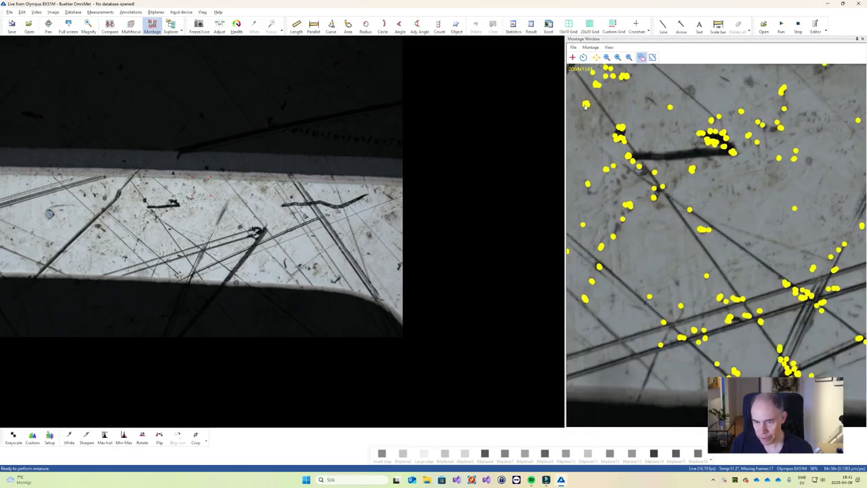
{"action": "scroll", "coordinate": [597, 110], "scroll_direction": "down", "scroll_amount": 3}
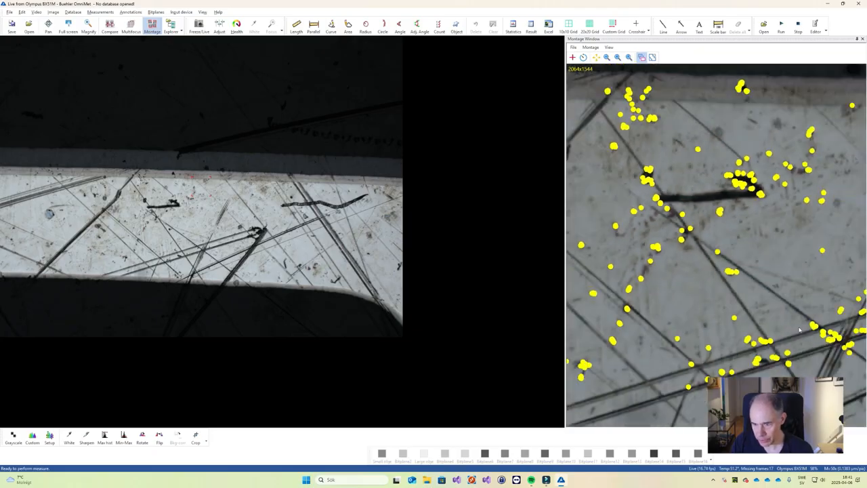
{"action": "scroll", "coordinate": [801, 330], "scroll_direction": "down", "scroll_amount": 1}
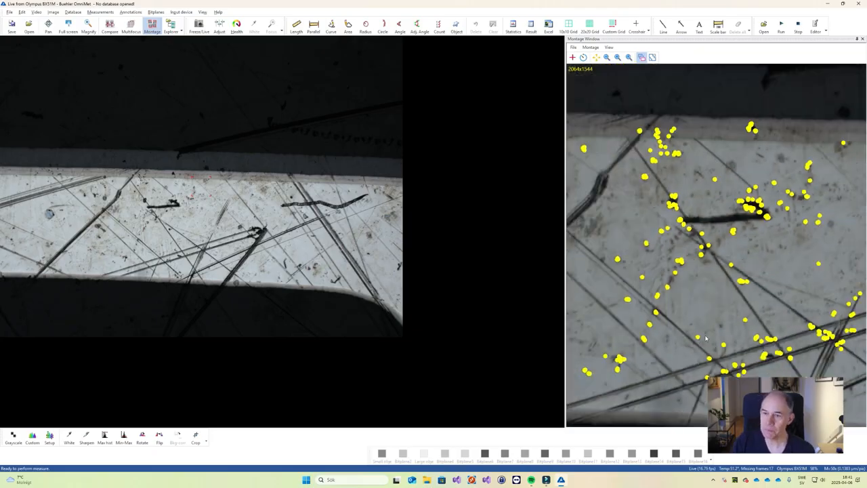
{"action": "scroll", "coordinate": [765, 294], "scroll_direction": "down", "scroll_amount": 1}
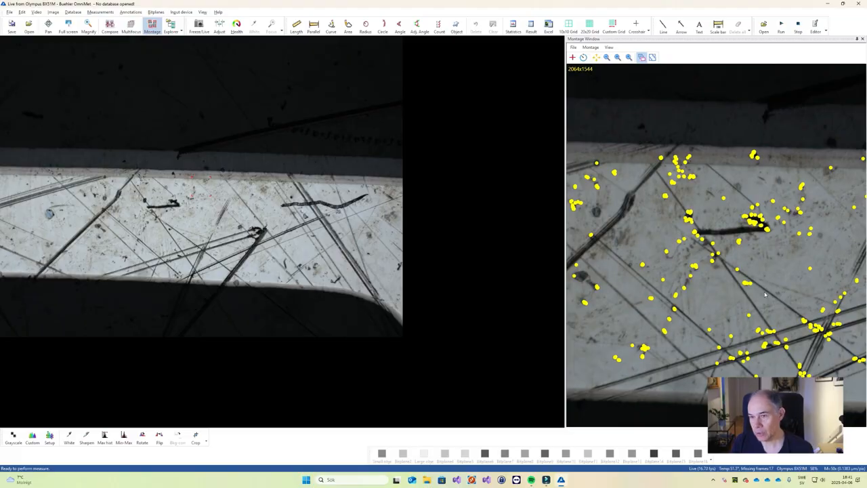
Add the live image of the adjacent overlapping area as the second montage frame and inspect the keypoints in the overlap.
{"action": "scroll", "coordinate": [765, 294], "scroll_direction": "down", "scroll_amount": 1}
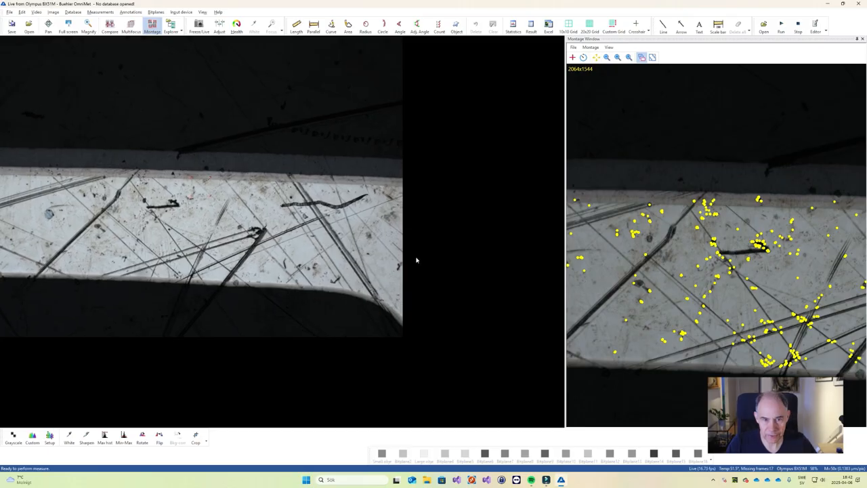
{"action": "left_click", "coordinate": [207, 255]}
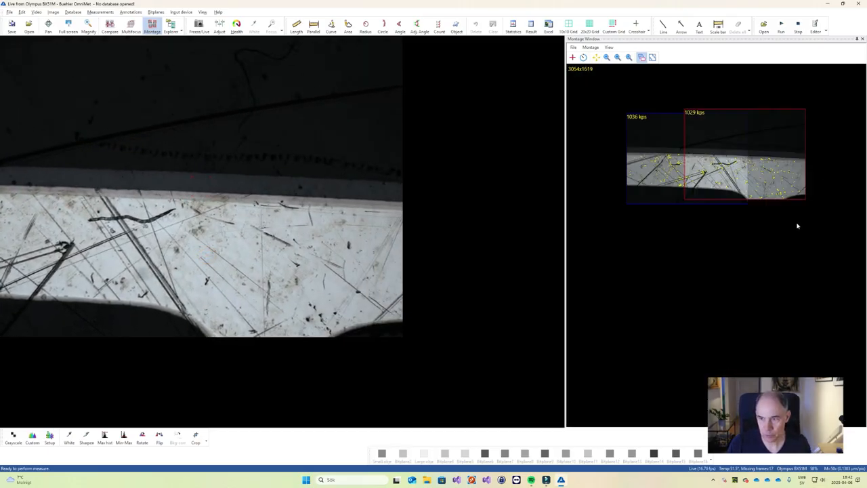
{"action": "scroll", "coordinate": [798, 223], "scroll_direction": "up", "scroll_amount": 5}
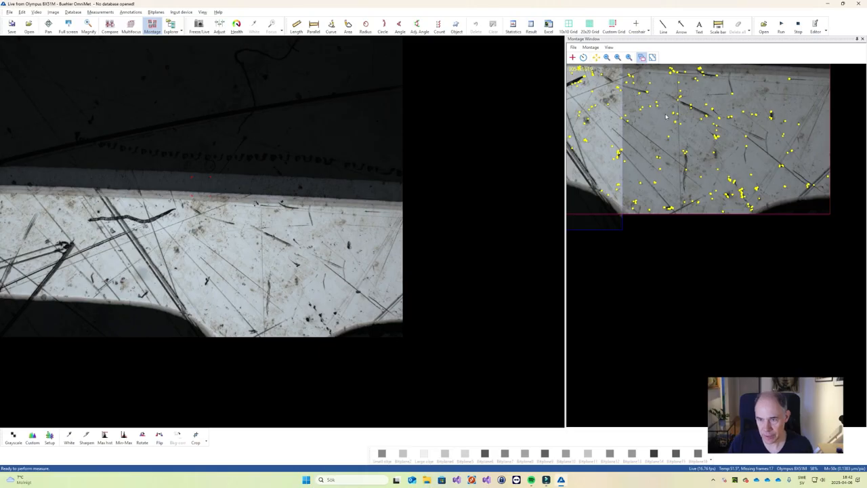
{"action": "scroll", "coordinate": [654, 107], "scroll_direction": "down", "scroll_amount": 3}
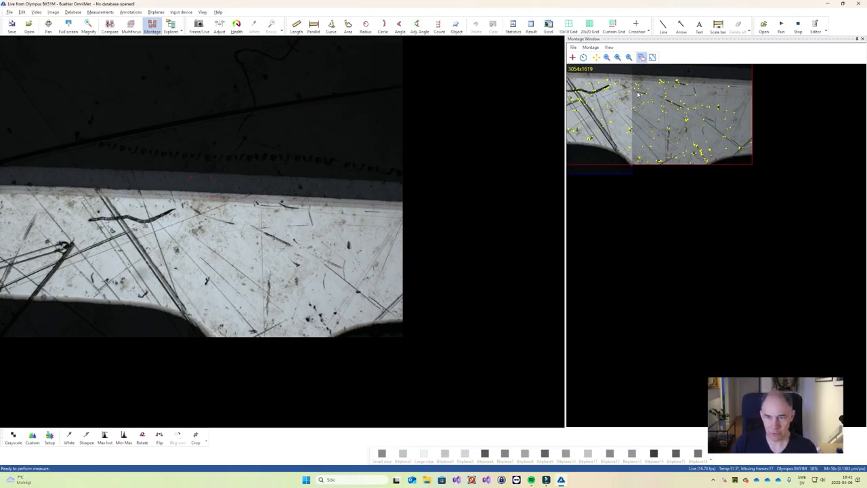
{"action": "scroll", "coordinate": [622, 94], "scroll_direction": "up", "scroll_amount": 2}
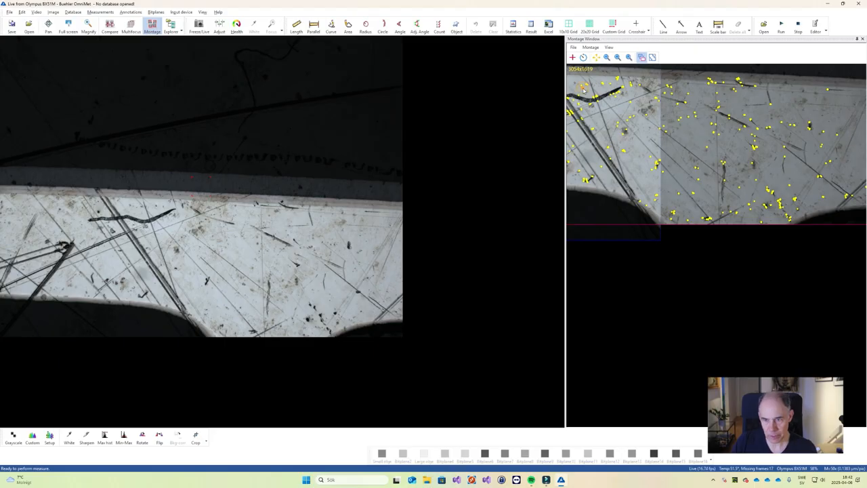
Delete the second montage frame and add the current live image again in its place.
{"action": "right_click", "coordinate": [641, 121]}
{"action": "left_click", "coordinate": [672, 124]}
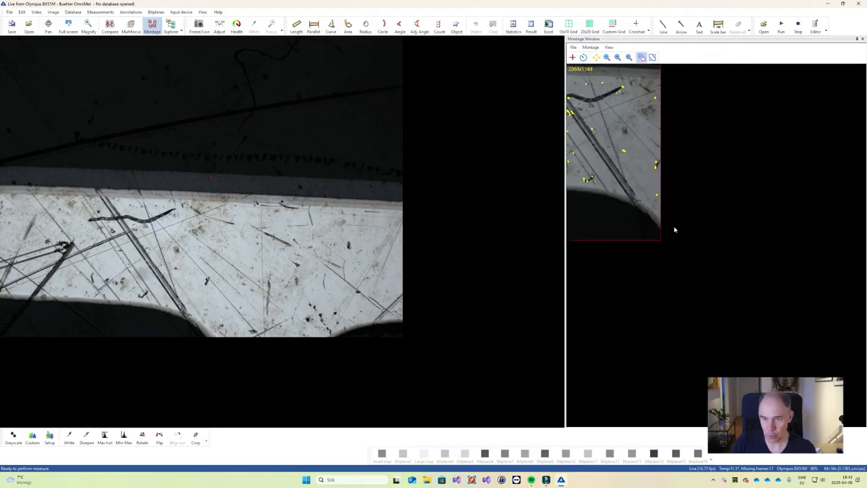
{"action": "scroll", "coordinate": [601, 141], "scroll_direction": "up", "scroll_amount": 4}
{"action": "left_click_drag", "start_coordinate": [238, 277], "coordinate": [708, 277]}
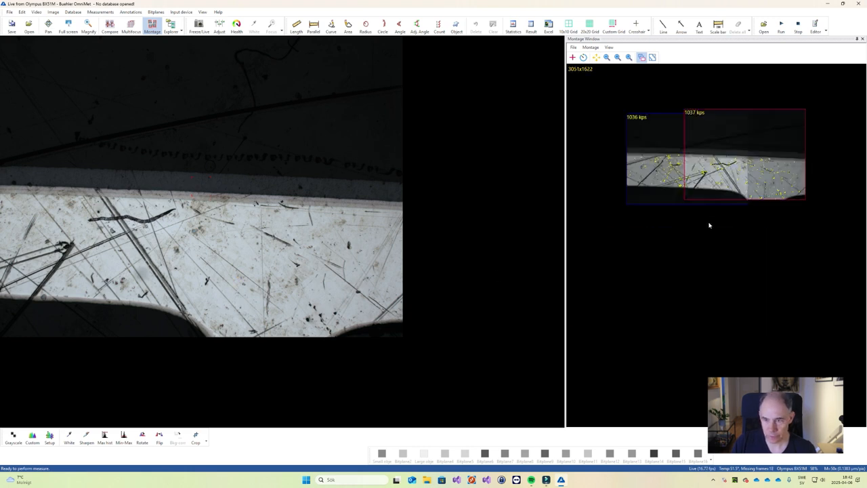
{"action": "scroll", "coordinate": [709, 225], "scroll_direction": "up", "scroll_amount": 5}
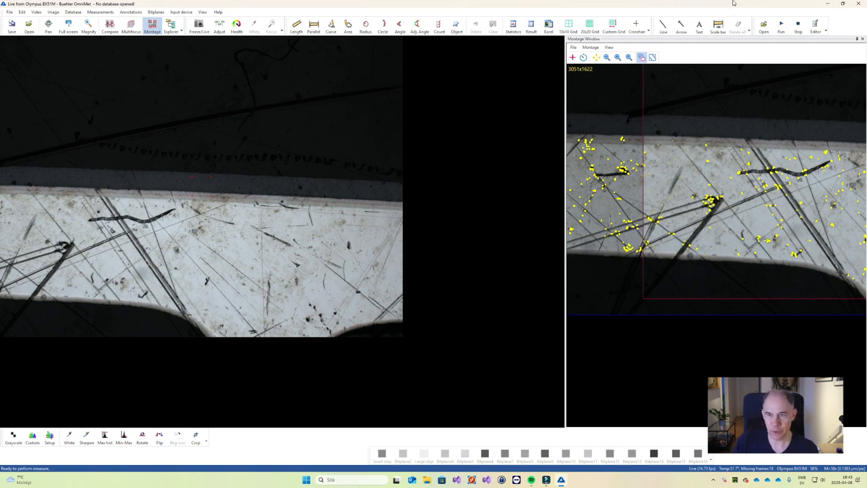
Check the maximum number of keypoints in the advanced montage settings and leave the settings without changes.
{"action": "left_click", "coordinate": [573, 47]}
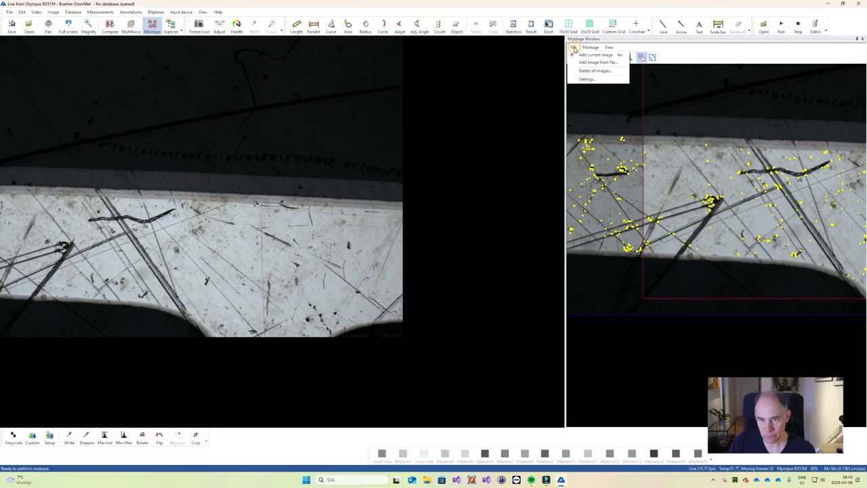
{"action": "left_click", "coordinate": [587, 79]}
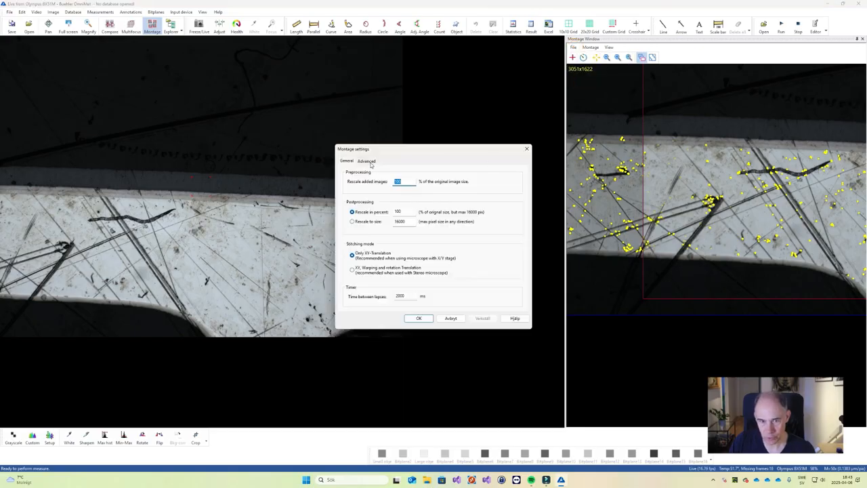
{"action": "left_click", "coordinate": [367, 161]}
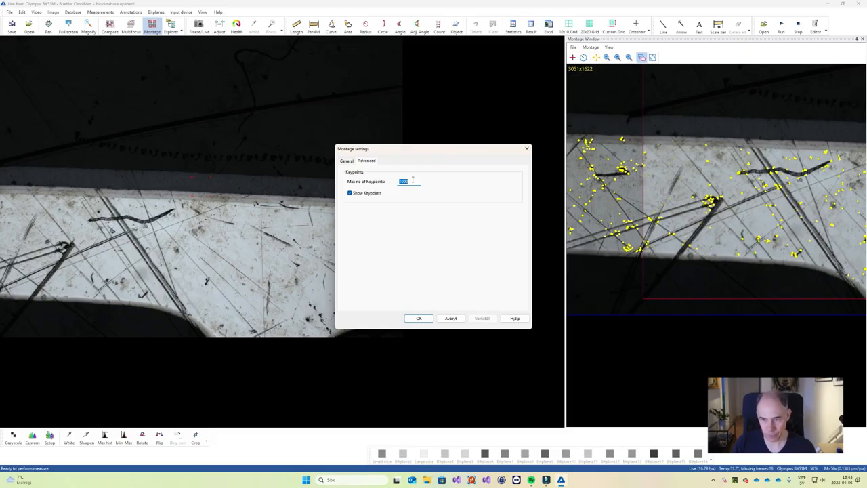
{"action": "left_click", "coordinate": [420, 319]}
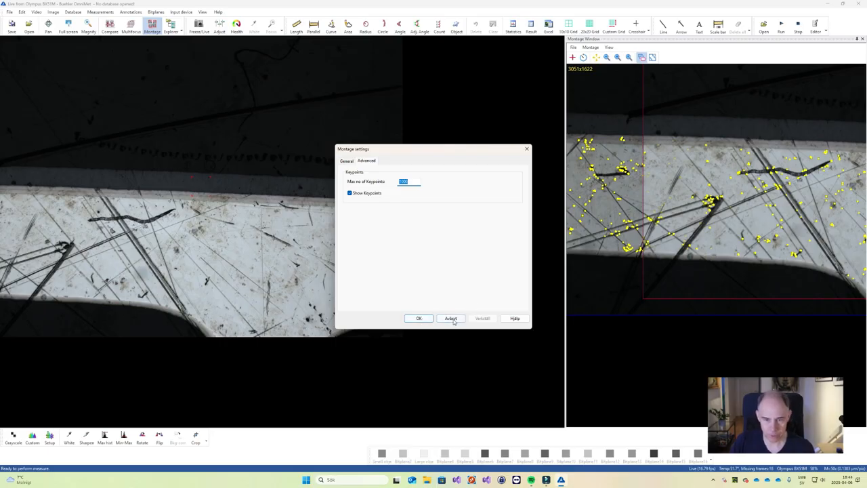
{"action": "left_click", "coordinate": [452, 319]}
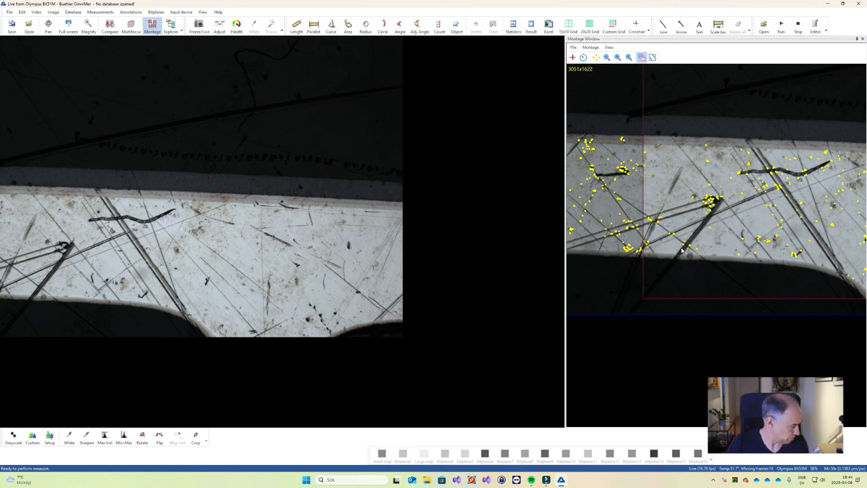
Try to add the live image of the next area as a third montage frame and reject the unmatched image.
{"action": "scroll", "coordinate": [651, 230], "scroll_direction": "down", "scroll_amount": 4}
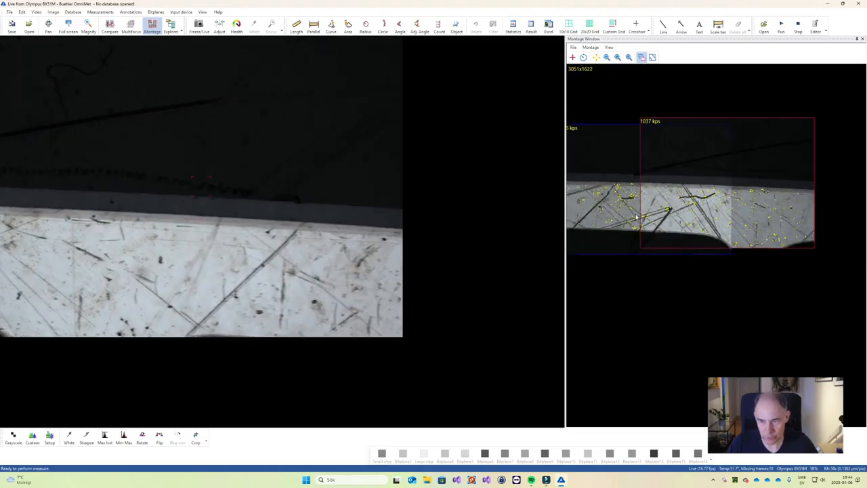
{"action": "scroll", "coordinate": [413, 276], "scroll_direction": "down", "scroll_amount": 1}
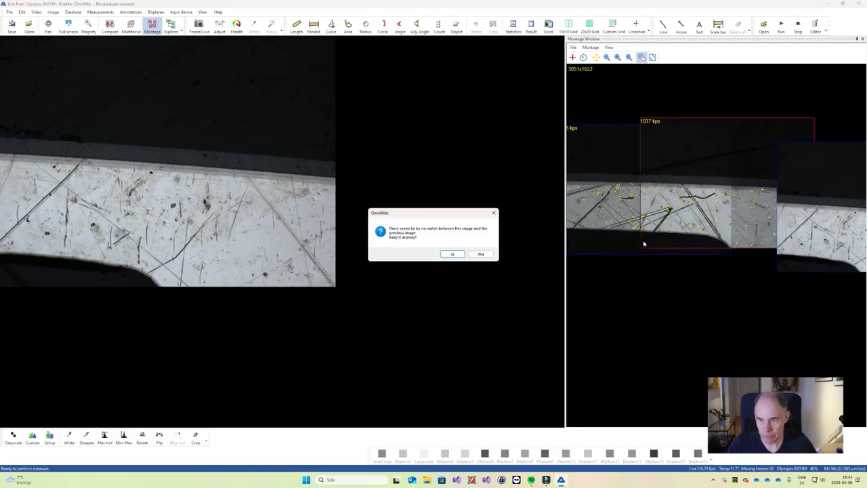
{"action": "left_click", "coordinate": [481, 253]}
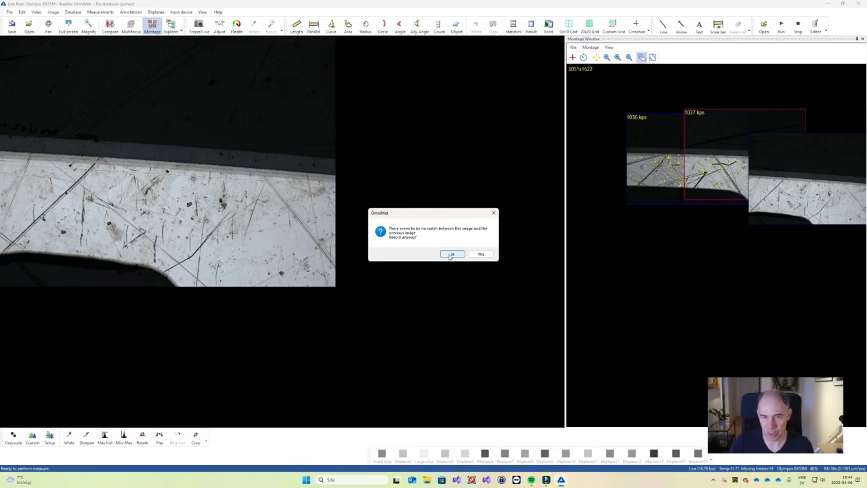
Keep the unmatched live image as the third montage frame and move it roughly into overlap with the second frame.
{"action": "left_click", "coordinate": [450, 254]}
{"action": "left_click_drag", "start_coordinate": [792, 178], "coordinate": [813, 169]}
{"action": "scroll", "coordinate": [804, 158], "scroll_direction": "up", "scroll_amount": 4}
{"action": "left_click_drag", "start_coordinate": [758, 164], "coordinate": [803, 169]}
{"action": "scroll", "coordinate": [802, 169], "scroll_direction": "up", "scroll_amount": 4}
{"action": "mouse_move", "coordinate": [716, 218]}
{"action": "left_mouse_down"}
{"action": "mouse_move", "coordinate": [726, 211]}
{"action": "mouse_move", "coordinate": [702, 215]}
{"action": "left_mouse_up"}
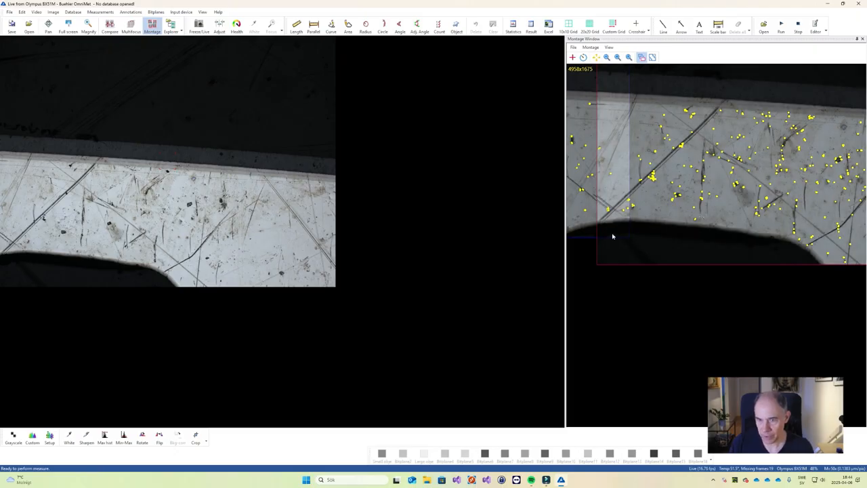
Fine-align the third frame so the diagonal scratches and the strip's lower edge line up across the overlap, and check the seam.
{"action": "left_click_drag", "start_coordinate": [642, 209], "coordinate": [621, 224]}
{"action": "scroll", "coordinate": [643, 209], "scroll_direction": "up", "scroll_amount": 3}
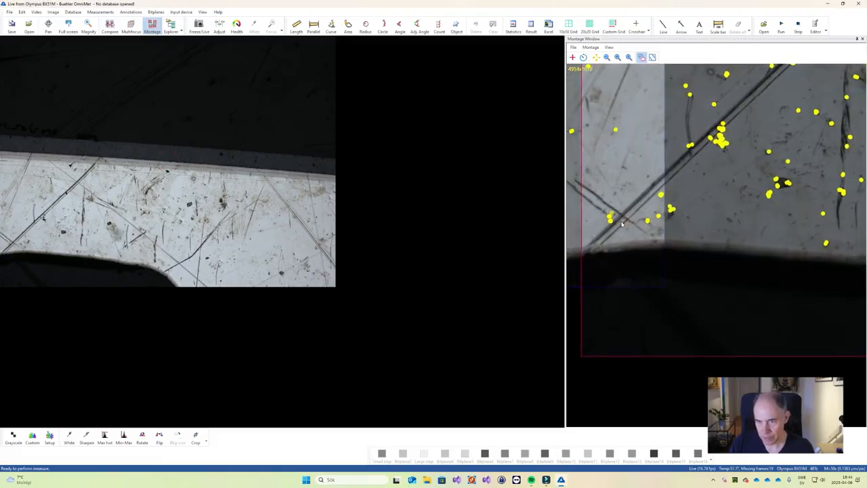
{"action": "left_click_drag", "start_coordinate": [621, 223], "coordinate": [620, 223]}
{"action": "scroll", "coordinate": [603, 168], "scroll_direction": "down", "scroll_amount": 3}
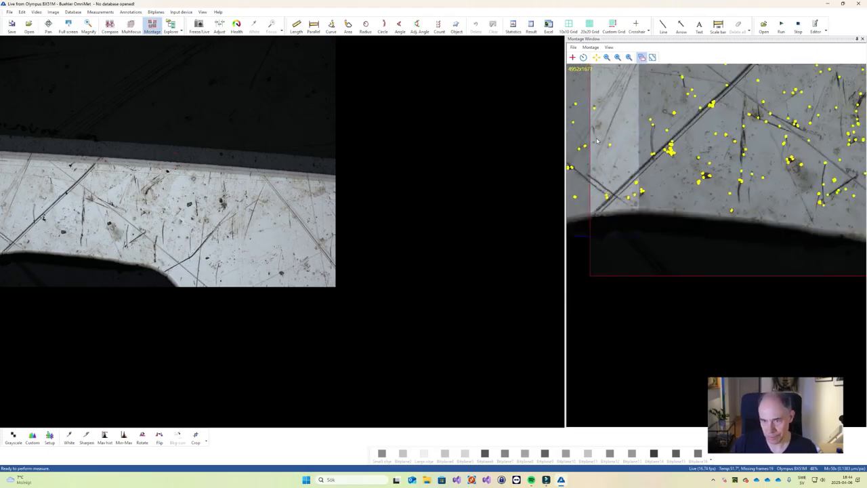
{"action": "scroll", "coordinate": [588, 89], "scroll_direction": "down", "scroll_amount": 2}
{"action": "scroll", "coordinate": [578, 85], "scroll_direction": "up", "scroll_amount": 2}
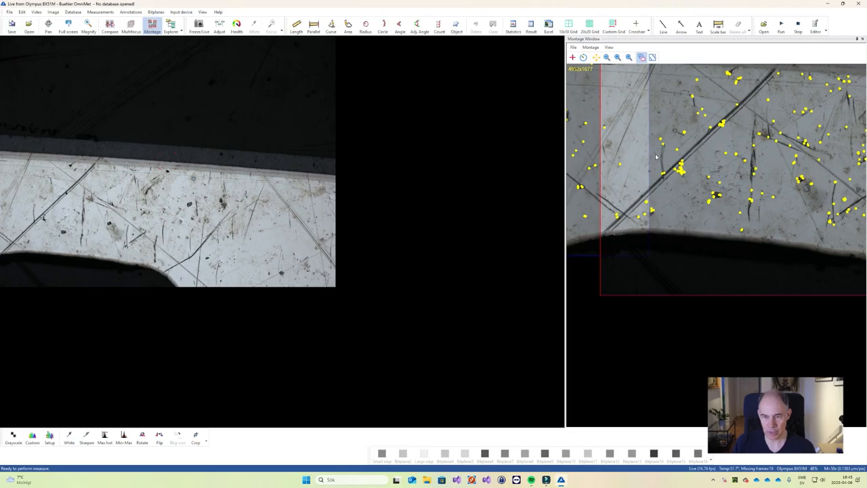
{"action": "scroll", "coordinate": [656, 157], "scroll_direction": "down", "scroll_amount": 3}
{"action": "scroll", "coordinate": [612, 144], "scroll_direction": "down", "scroll_amount": 1}
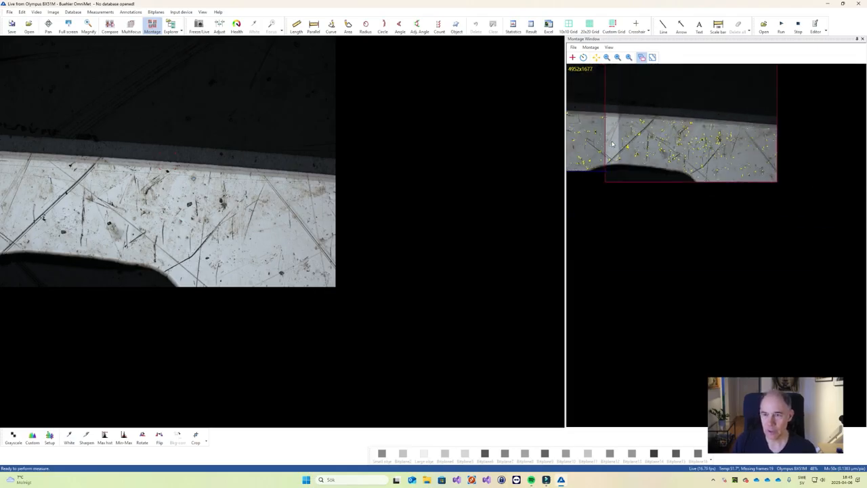